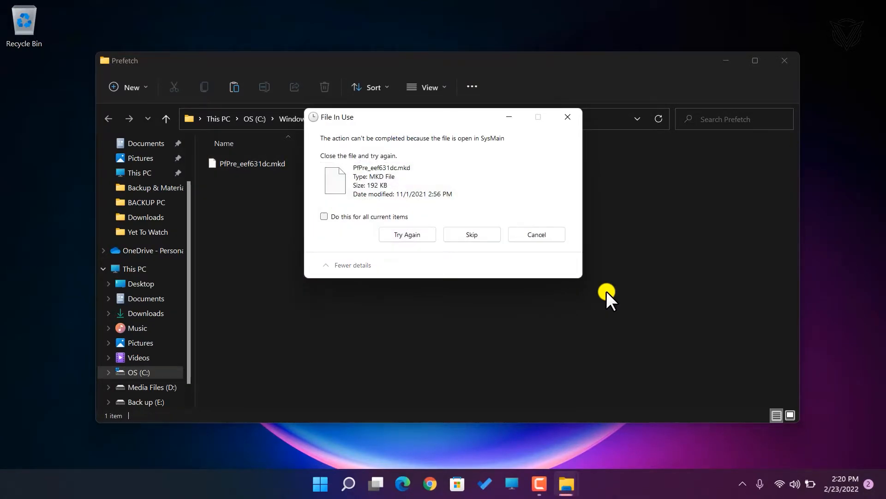
- Skip the in-use Prefetch file, applying the choice to all current items, and close the folder window
{"action": "left_click", "coordinate": [364, 214]}
{"action": "left_click", "coordinate": [467, 236]}
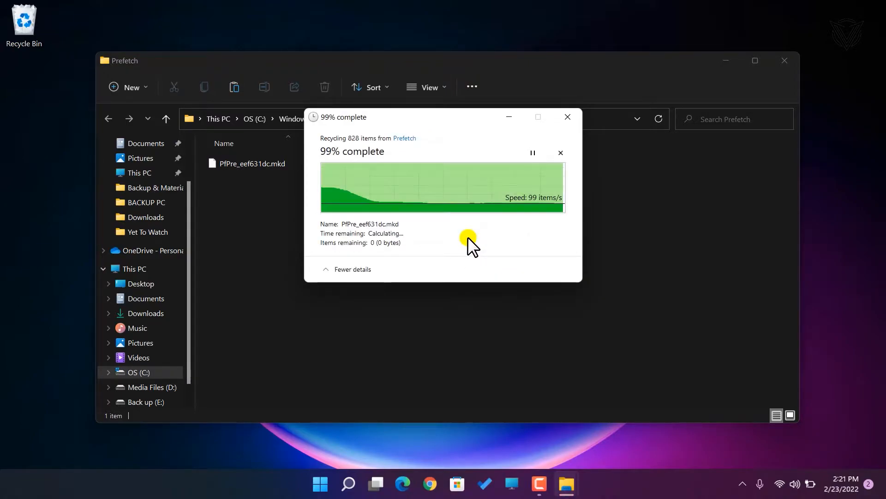
{"action": "left_click", "coordinate": [784, 60]}
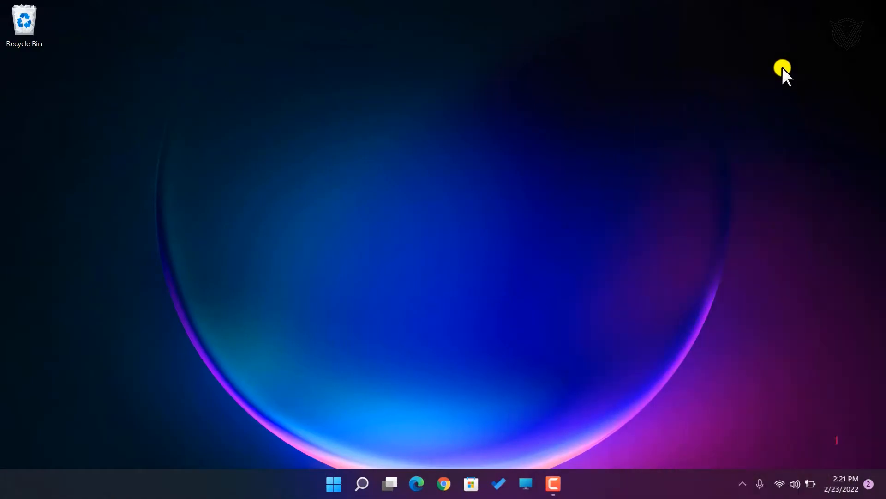
- Open the Windows Temp folder by running the command "temp"
{"action": "right_click", "coordinate": [329, 486]}
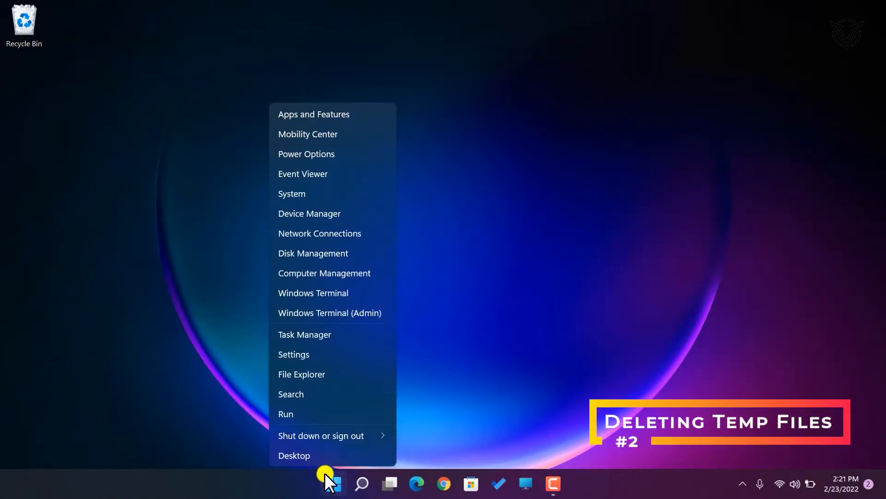
{"action": "left_click", "coordinate": [326, 414]}
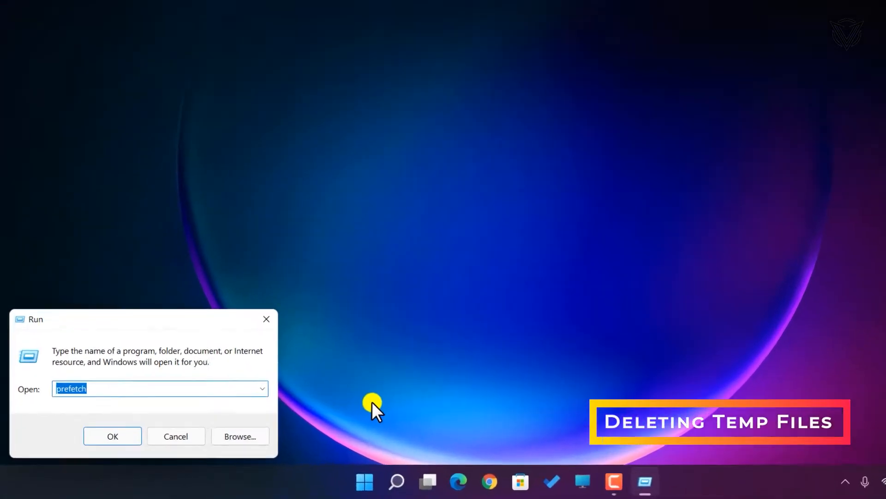
{"action": "type", "text": "temp"}
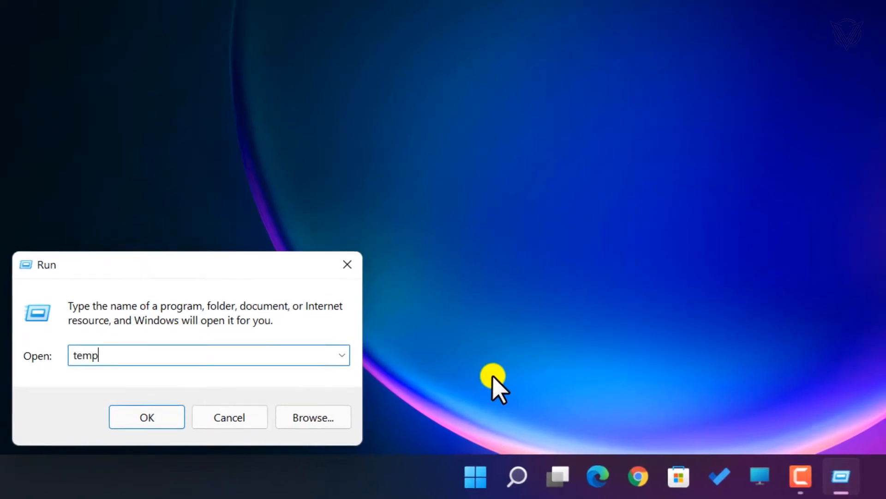
{"action": "key", "text": "Return"}
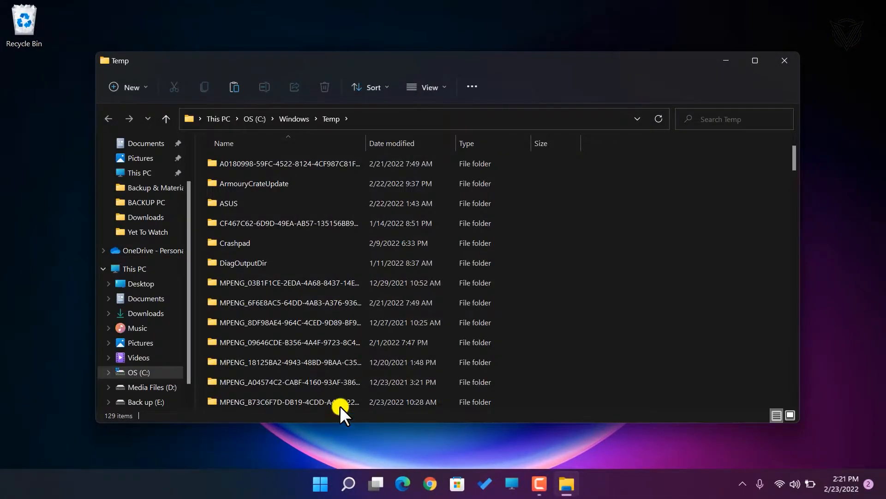
- Delete everything in the Windows Temp folder, granting administrator permission for all current items
{"action": "left_click", "coordinate": [577, 236]}
{"action": "key", "text": "ctrl+a"}
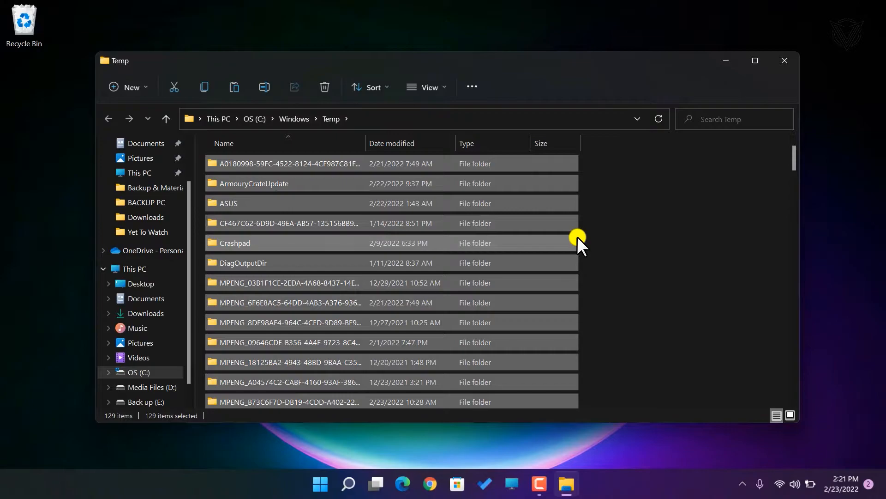
{"action": "key", "text": "Delete"}
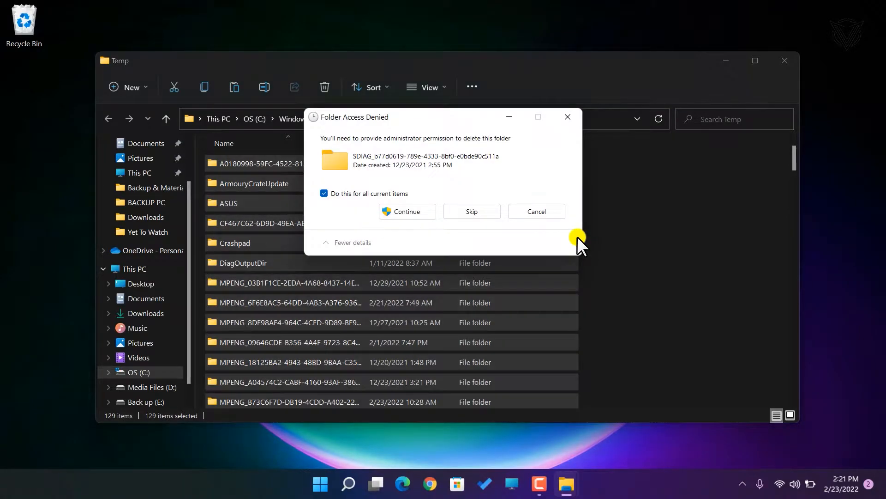
{"action": "left_click", "coordinate": [410, 206]}
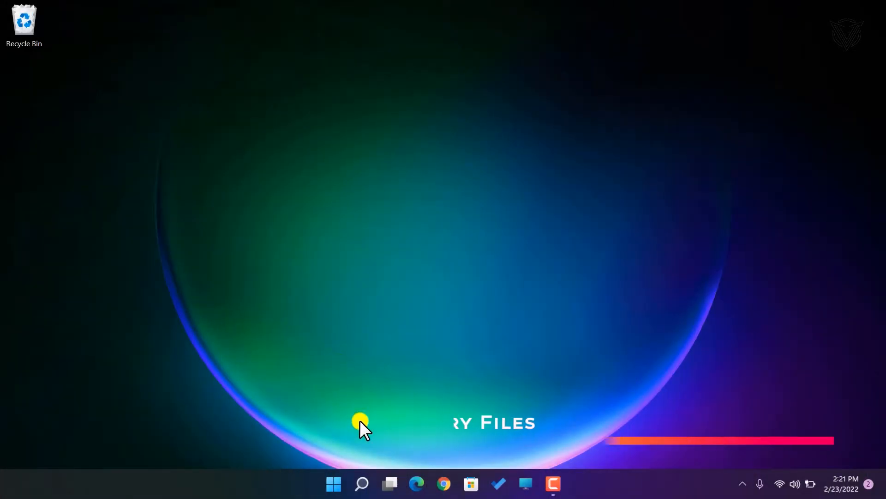
- Open the user profile's temporary files folder by running "%temp%"
{"action": "right_click", "coordinate": [333, 483]}
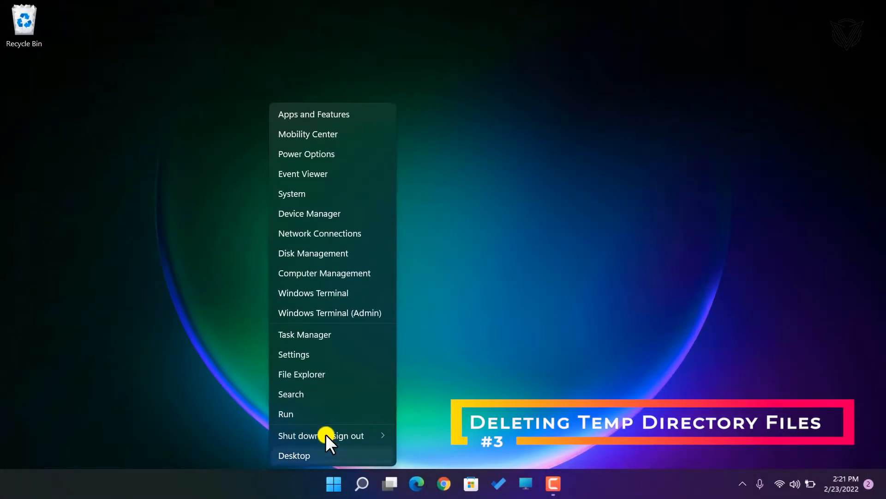
{"action": "left_click", "coordinate": [324, 419]}
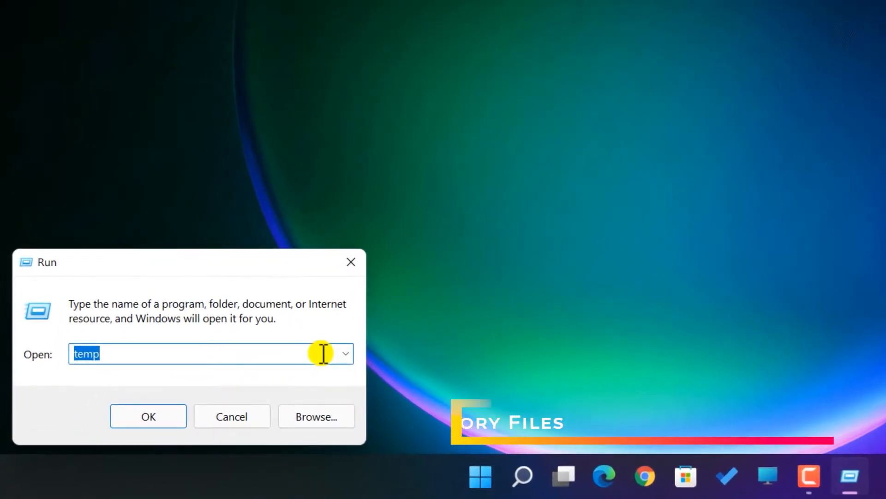
{"action": "type", "text": "%"}
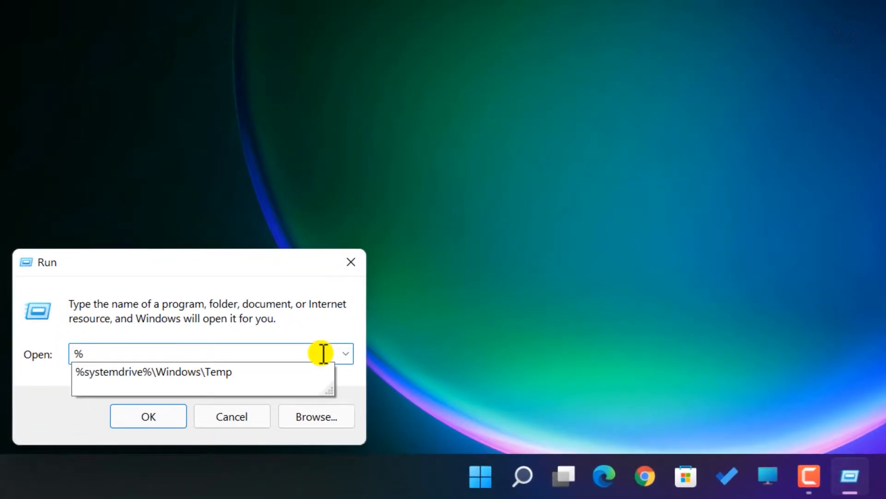
{"action": "type", "text": "temp%"}
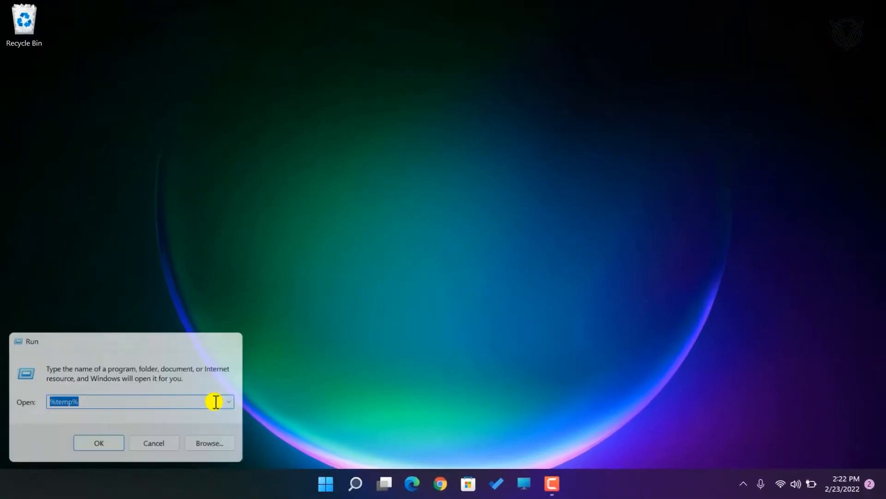
{"action": "key", "text": "Return"}
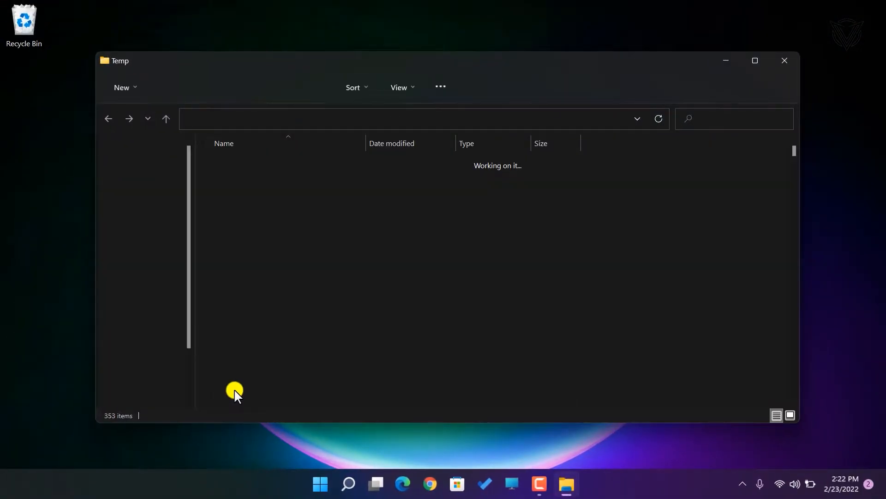
- Delete everything in the user's Temp folder, granting administrator permission and skipping all items that are in use
{"action": "key", "text": "ctrl+a"}
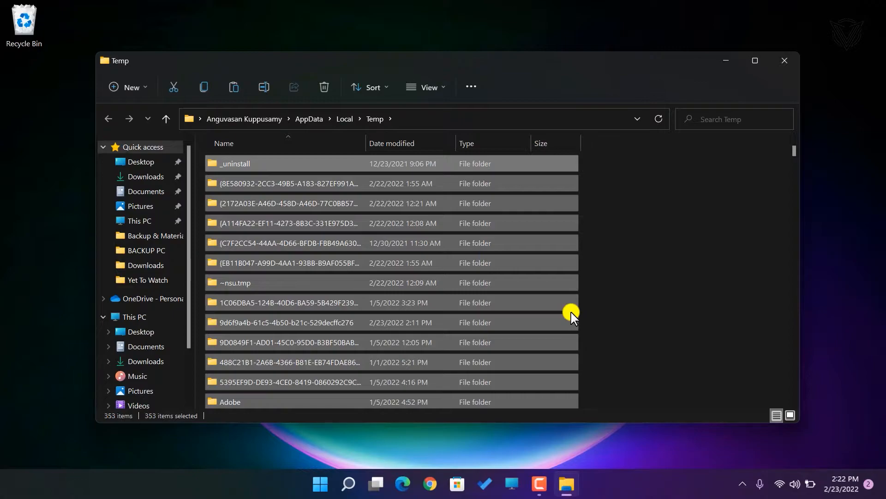
{"action": "key", "text": "Delete"}
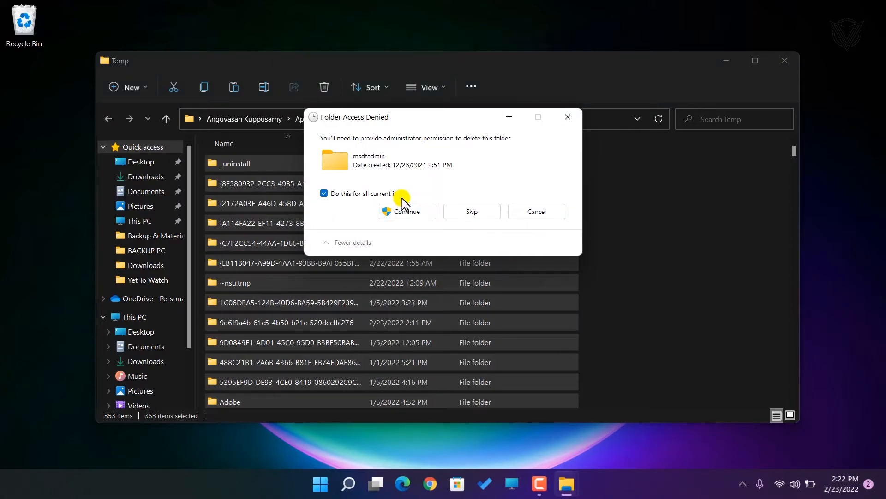
{"action": "left_click", "coordinate": [401, 212]}
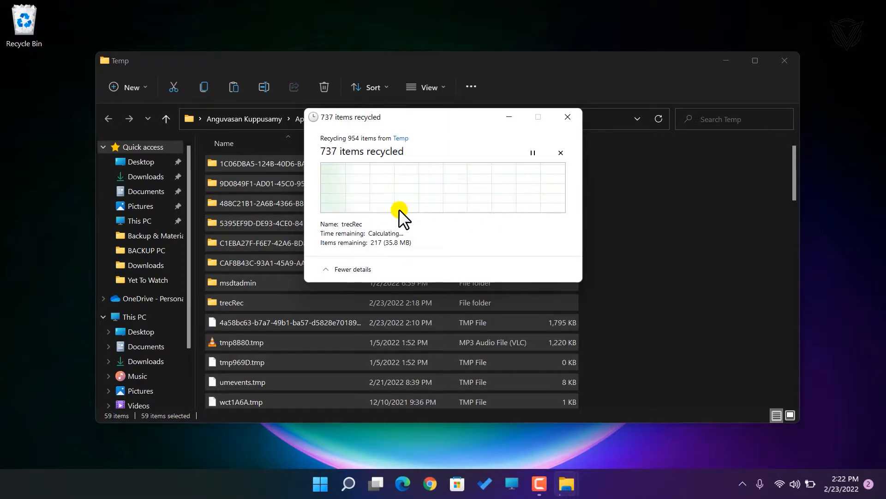
{"action": "left_click", "coordinate": [375, 221]}
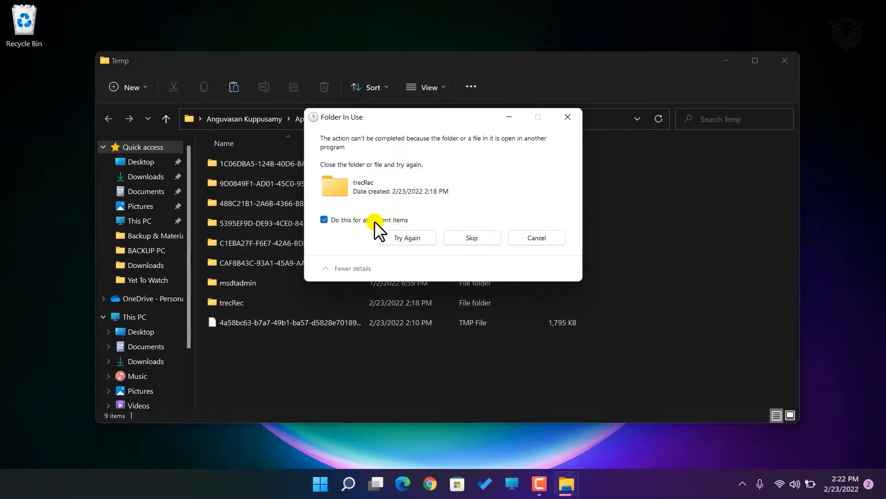
{"action": "left_click", "coordinate": [468, 234]}
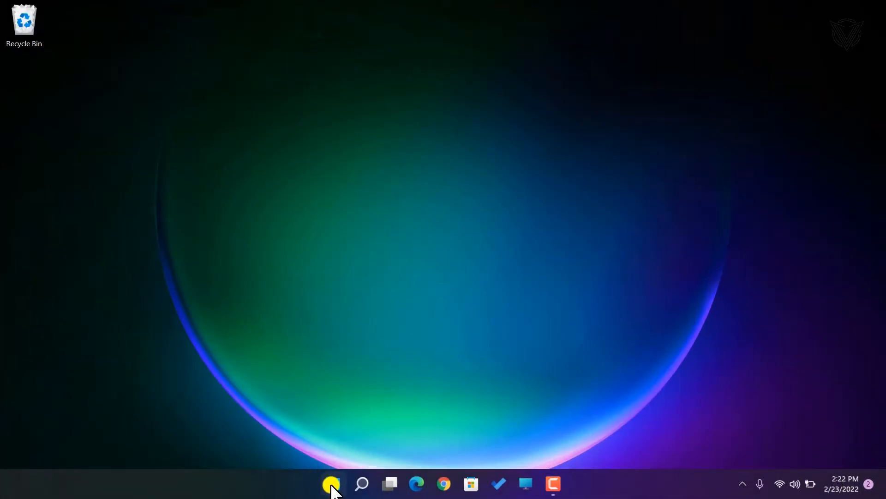
- Search for File Explorer, launch it and browse to the Windows folder on the OS (C:) drive
{"action": "left_click", "coordinate": [331, 485]}
{"action": "type", "text": "file"}
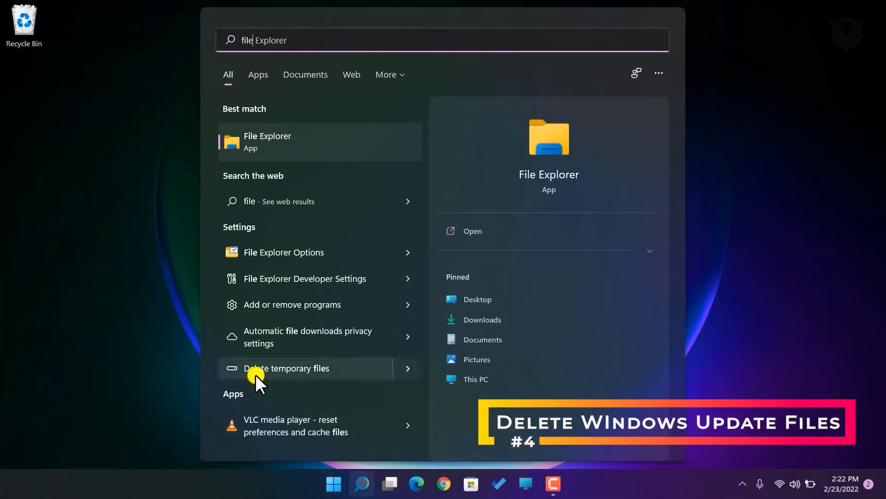
{"action": "left_click", "coordinate": [364, 145]}
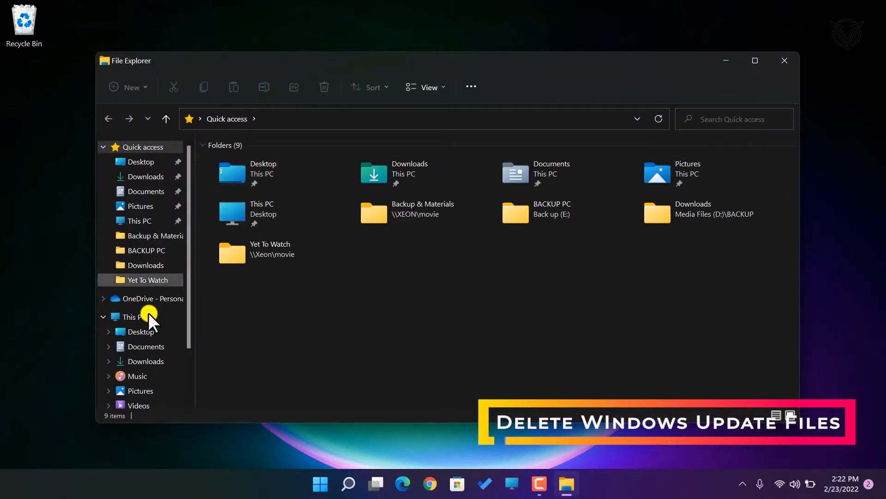
{"action": "left_click", "coordinate": [148, 317]}
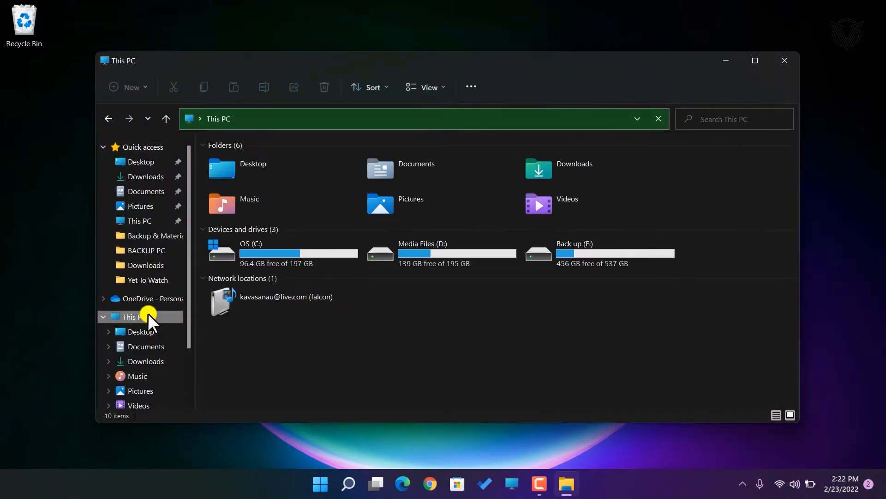
{"action": "left_click", "coordinate": [262, 258]}
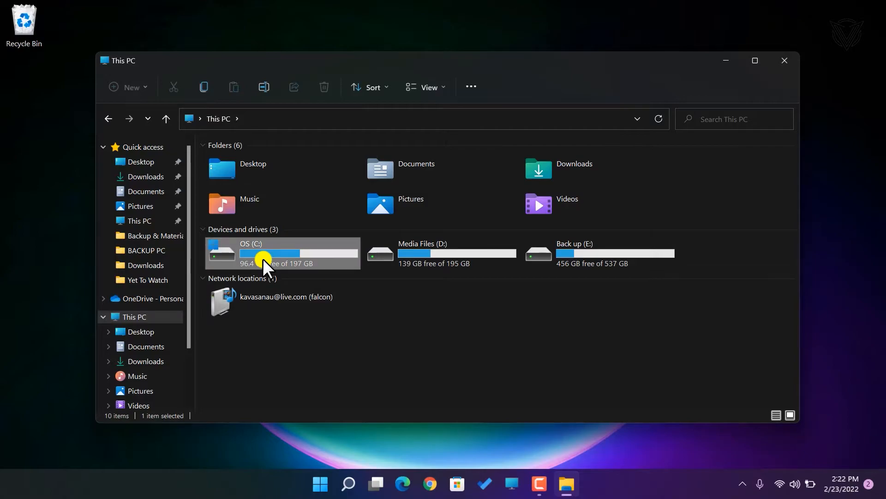
{"action": "double_click", "coordinate": [262, 259]}
{"action": "left_click", "coordinate": [241, 359]}
{"action": "double_click", "coordinate": [241, 358]}
- Open the Download folder inside SoftwareDistribution in the Windows folder
{"action": "scroll", "coordinate": [258, 284], "scroll_direction": "down", "scroll_amount": 4}
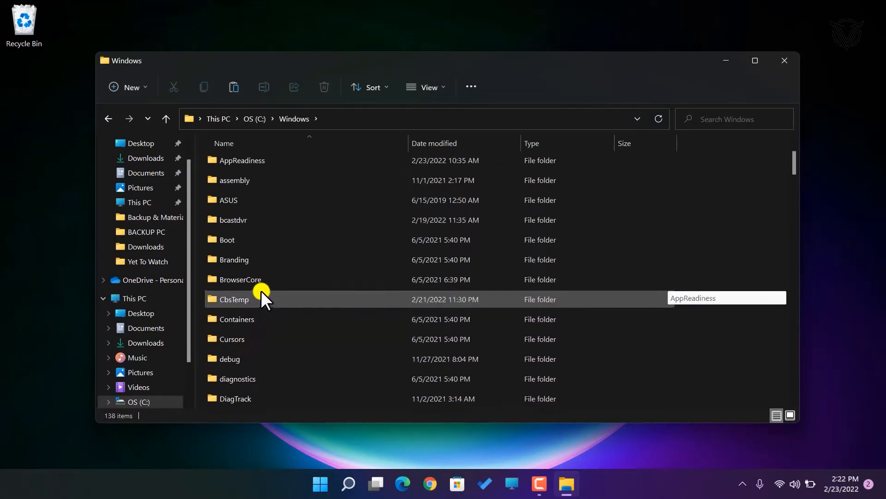
{"action": "scroll", "coordinate": [261, 290], "scroll_direction": "down", "scroll_amount": 10}
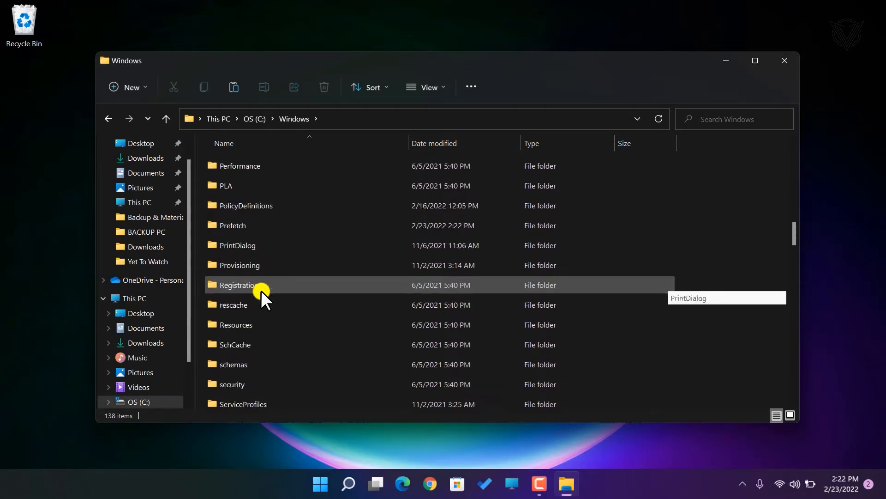
{"action": "scroll", "coordinate": [261, 290], "scroll_direction": "down", "scroll_amount": 3}
{"action": "left_click", "coordinate": [256, 298]}
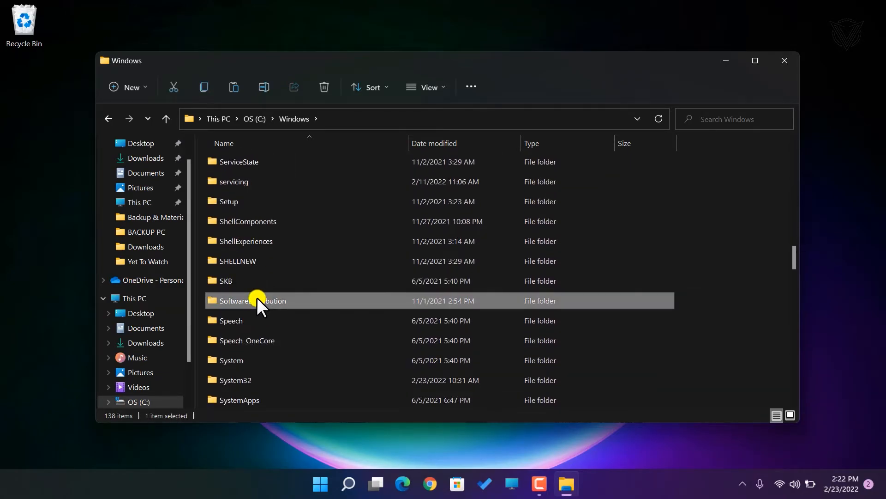
{"action": "double_click", "coordinate": [257, 298]}
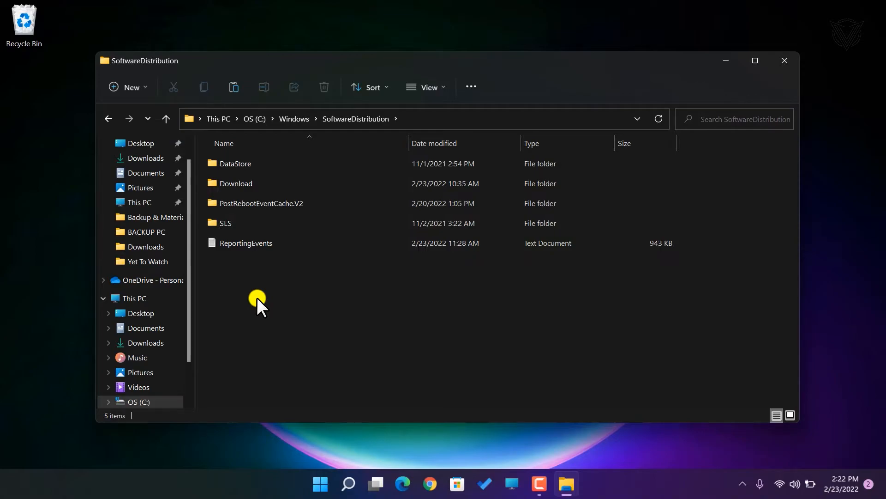
{"action": "double_click", "coordinate": [241, 185]}
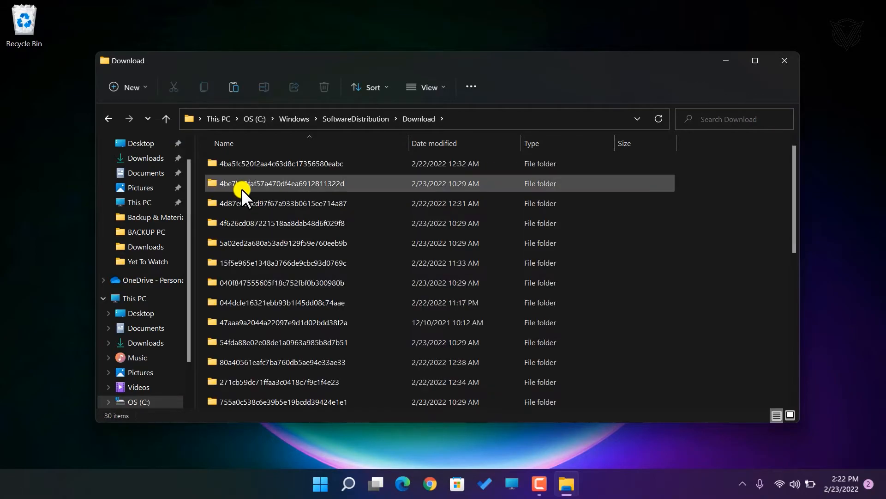
- Delete all Windows update files in the Download folder, granting administrator permission for all current items
{"action": "key", "text": "ctrl+a"}
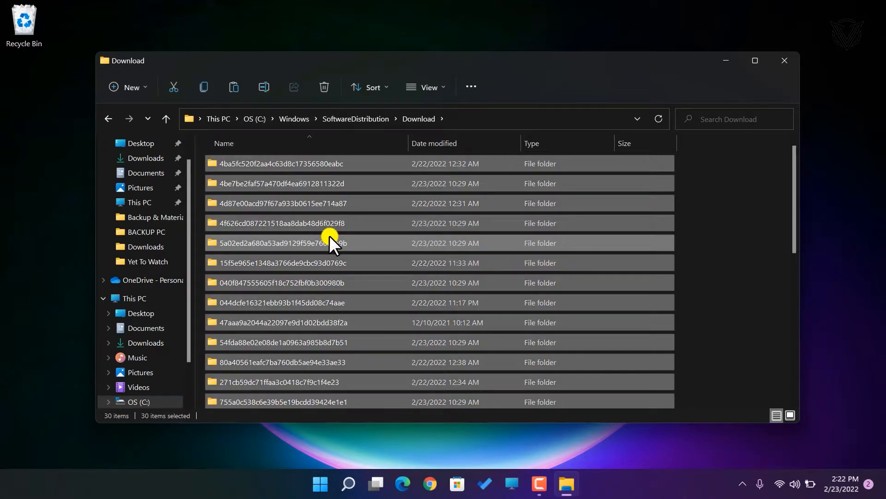
{"action": "key", "text": "Delete"}
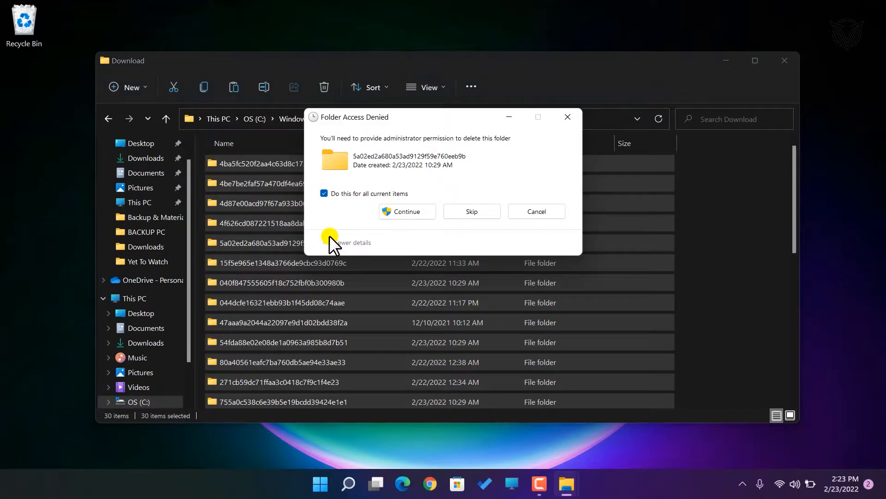
{"action": "left_click", "coordinate": [389, 213]}
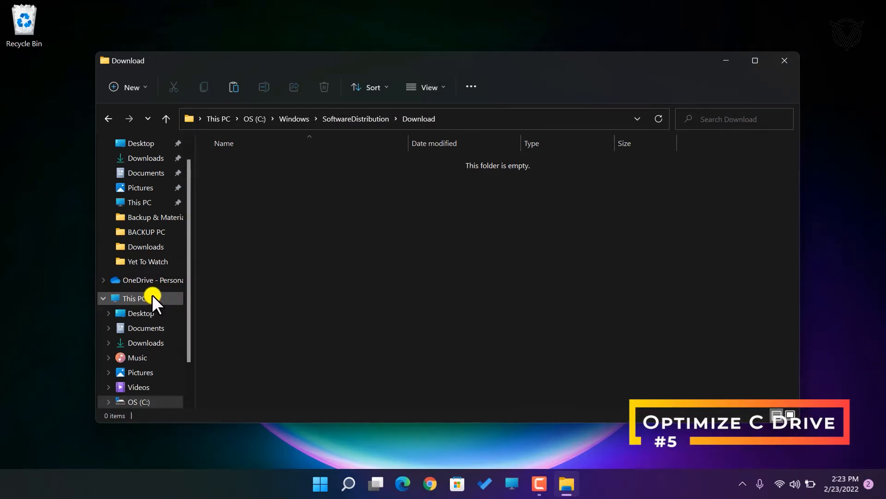
- Analyze and optimize the OS (C:) drive with the optimization tool from the drive's properties
{"action": "left_click", "coordinate": [130, 298]}
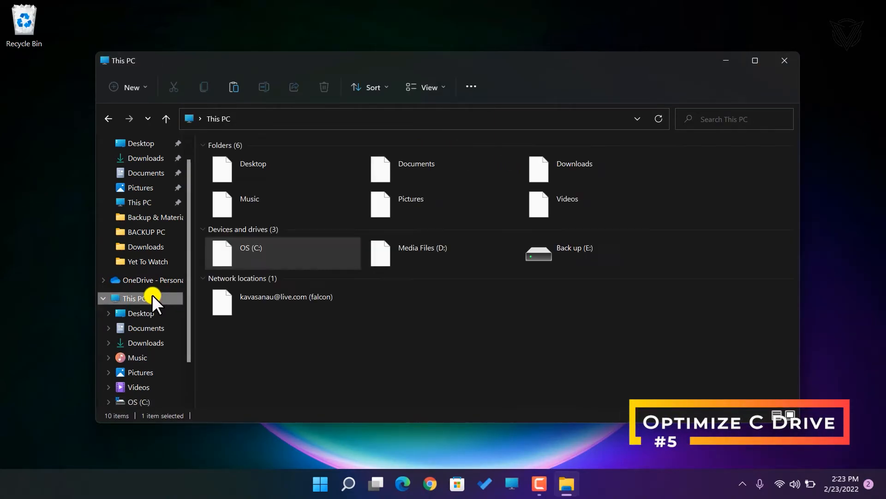
{"action": "right_click", "coordinate": [284, 258]}
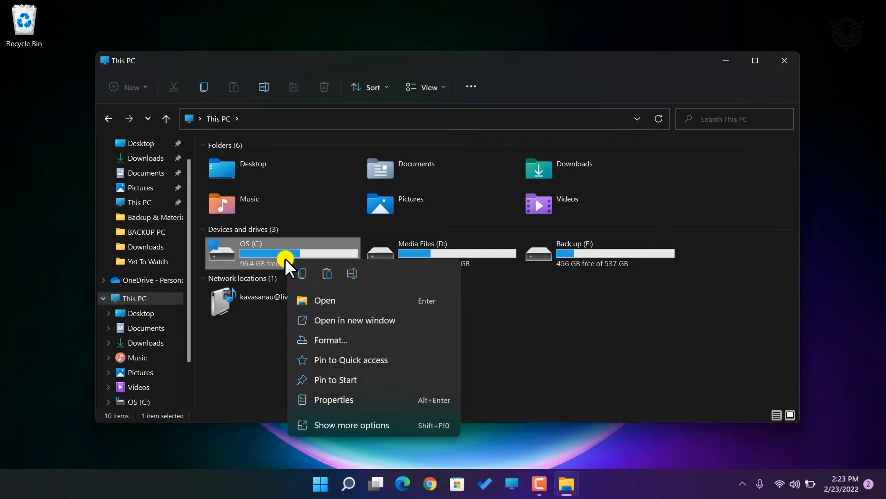
{"action": "left_click", "coordinate": [318, 405]}
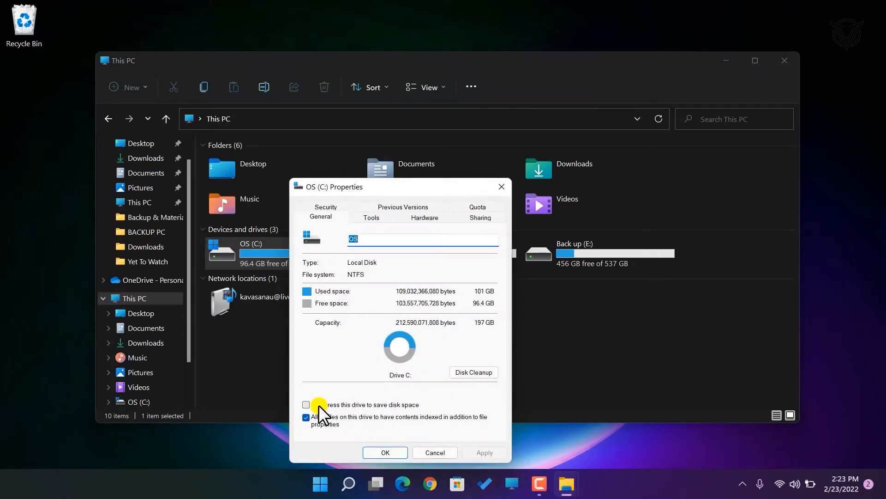
{"action": "left_click", "coordinate": [371, 218]}
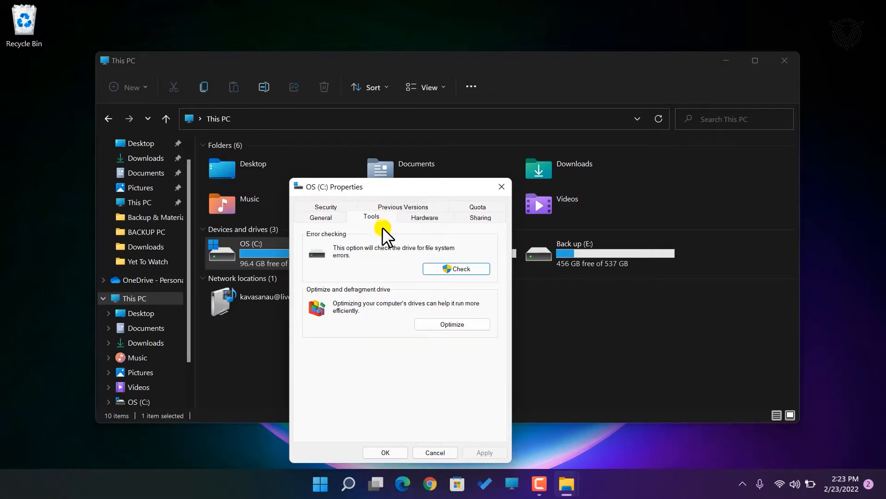
{"action": "left_click", "coordinate": [443, 324]}
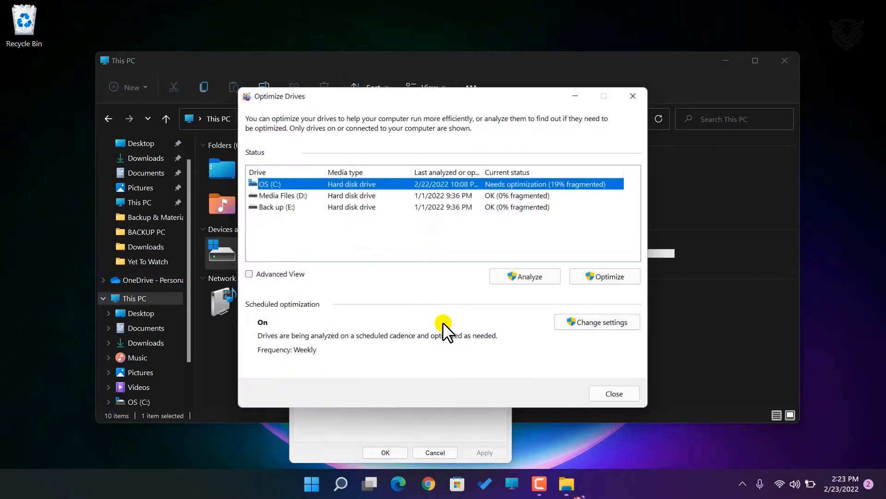
{"action": "left_click", "coordinate": [517, 279]}
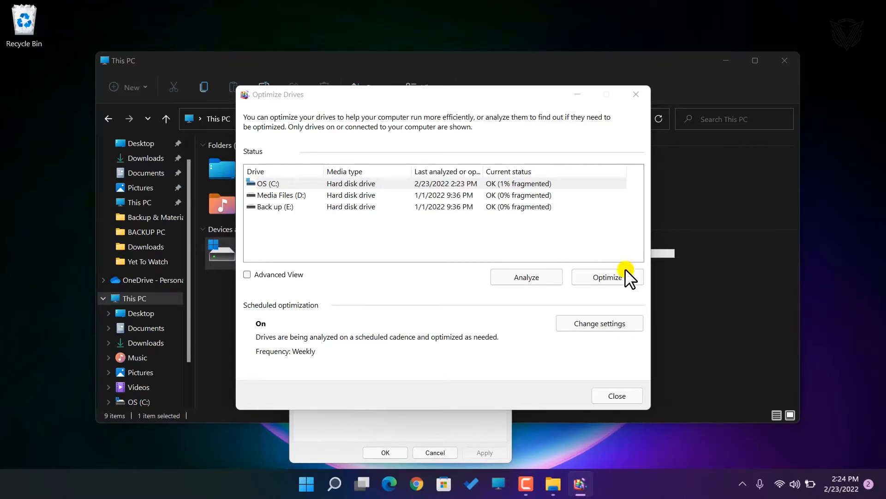
{"action": "left_click", "coordinate": [626, 270]}
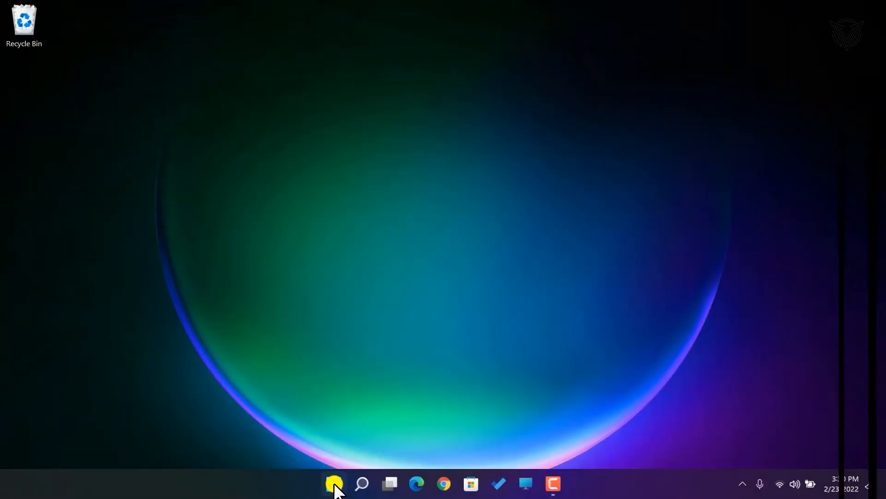
- Search for Disk Cleanup, launch it and scan the OS (C:) drive
{"action": "left_click", "coordinate": [334, 483]}
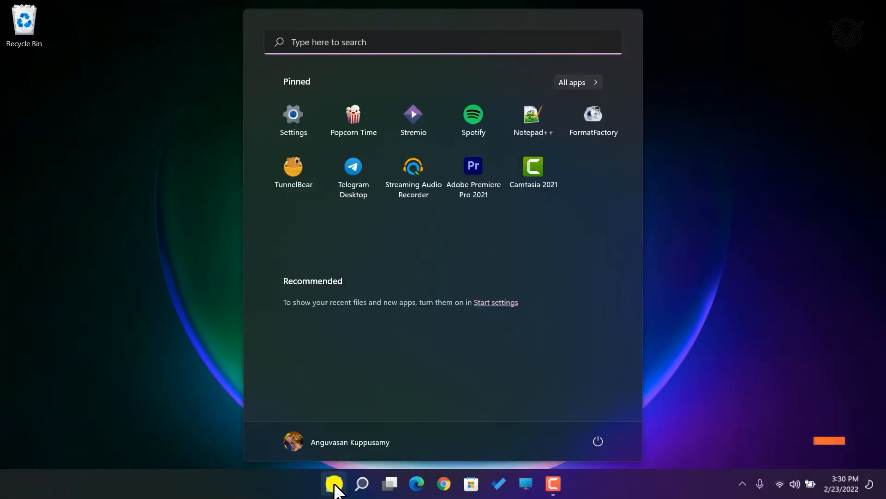
{"action": "left_click", "coordinate": [363, 32]}
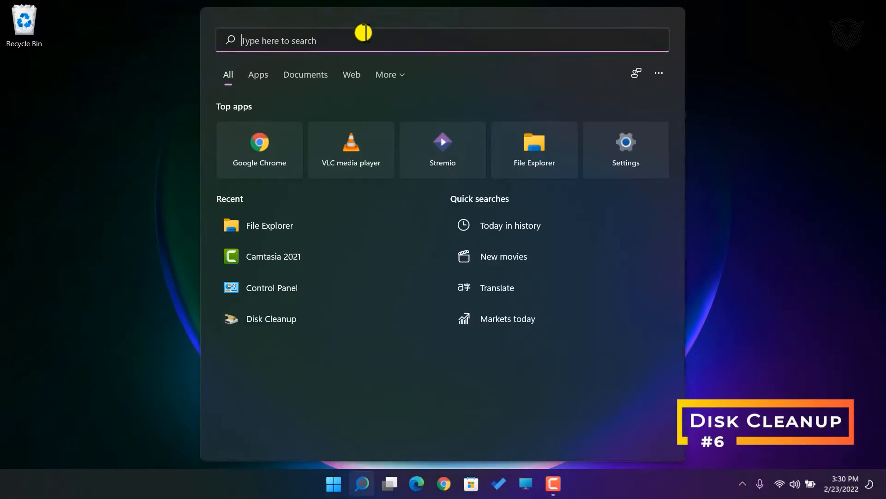
{"action": "type", "text": "disk"}
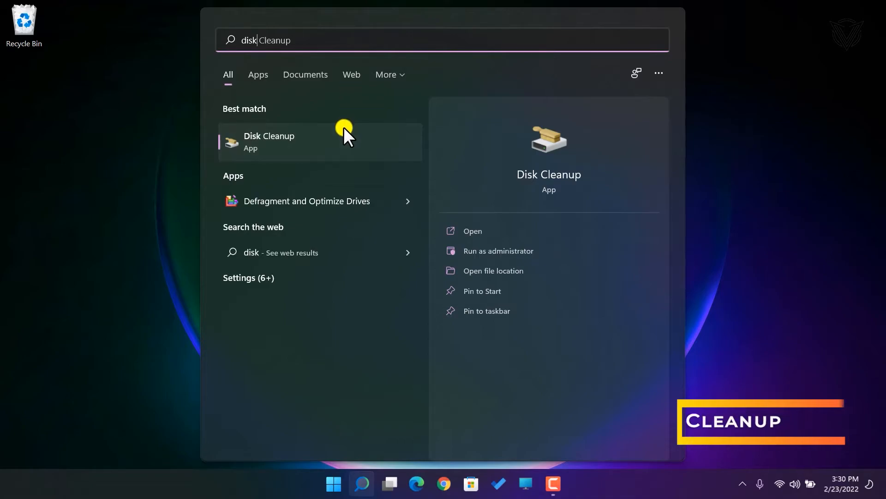
{"action": "left_click", "coordinate": [343, 126]}
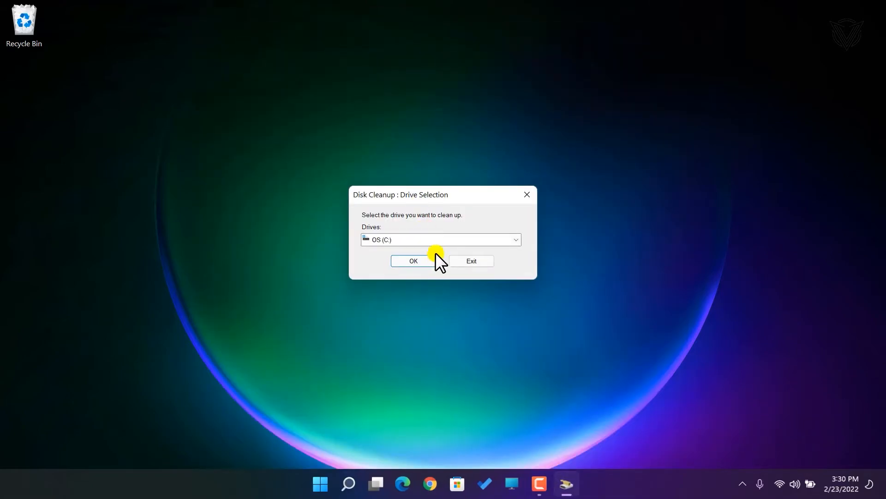
{"action": "left_click", "coordinate": [424, 265]}
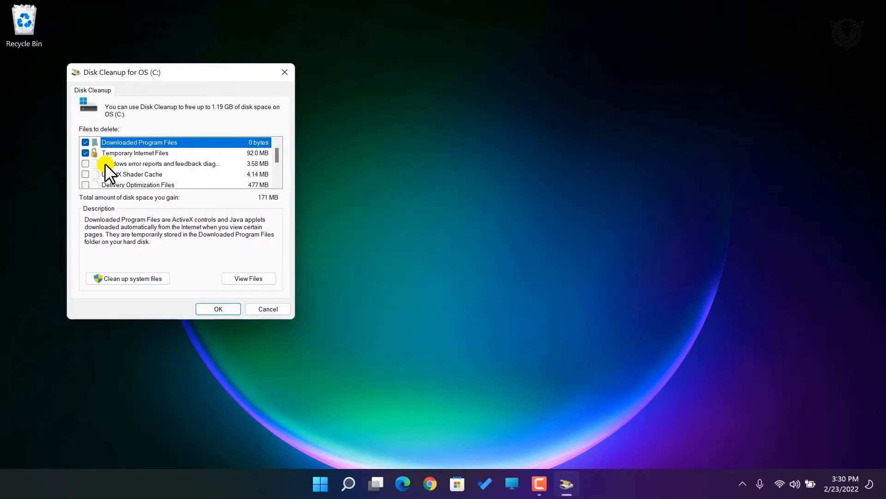
- Mark the remaining file categories, including DirectX Shader Cache, Delivery Optimization Files and Recycle Bin, and extend the cleanup to system files on OS (C:)
{"action": "left_click", "coordinate": [85, 173]}
{"action": "scroll", "coordinate": [85, 173], "scroll_direction": "down", "scroll_amount": 1}
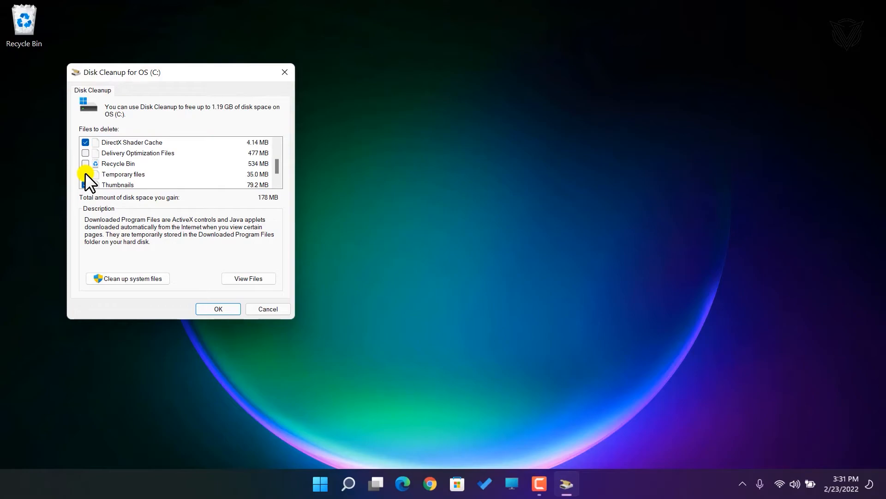
{"action": "left_click", "coordinate": [86, 154]}
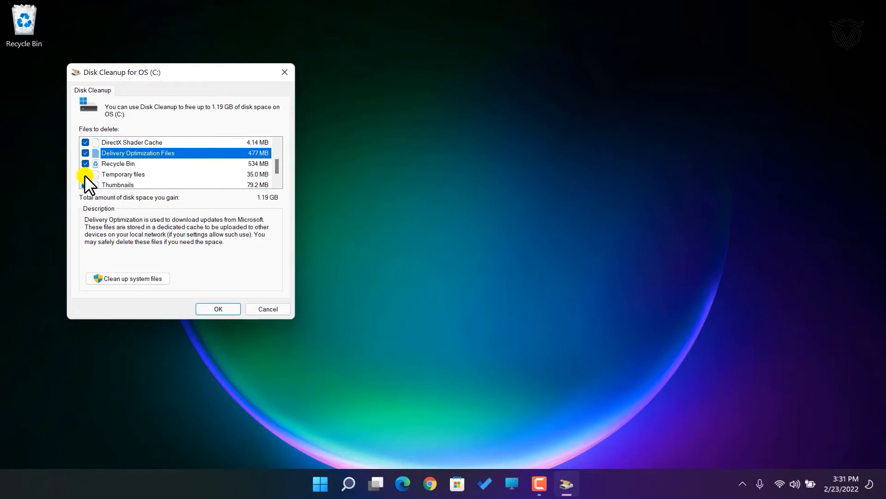
{"action": "left_click", "coordinate": [102, 277]}
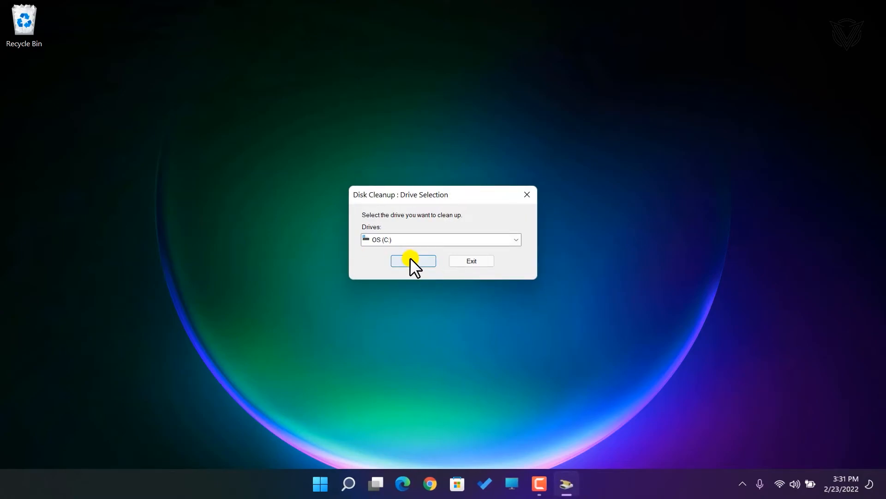
{"action": "left_click", "coordinate": [412, 261]}
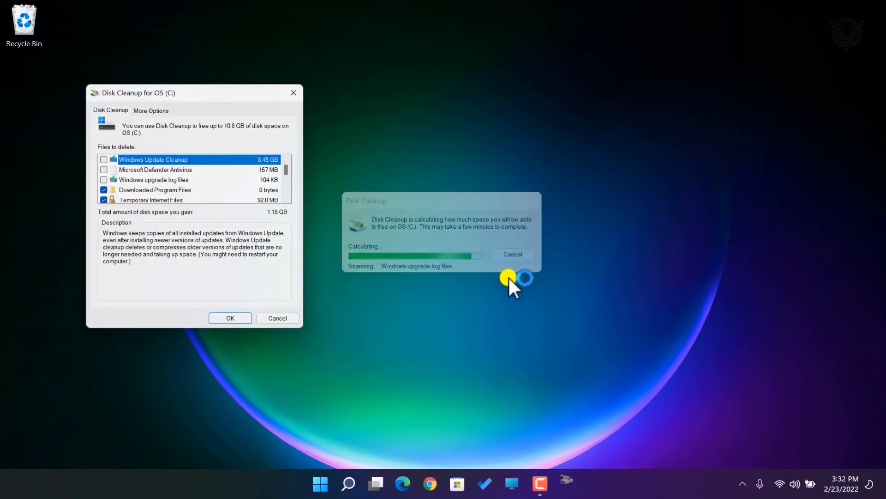
- Mark Windows Update Cleanup, Microsoft Defender Antivirus and Windows upgrade log files as well, and permanently delete all marked files
{"action": "scroll", "coordinate": [98, 181], "scroll_direction": "down", "scroll_amount": 3}
{"action": "left_click", "coordinate": [98, 179]}
{"action": "scroll", "coordinate": [101, 151], "scroll_direction": "up", "scroll_amount": 3}
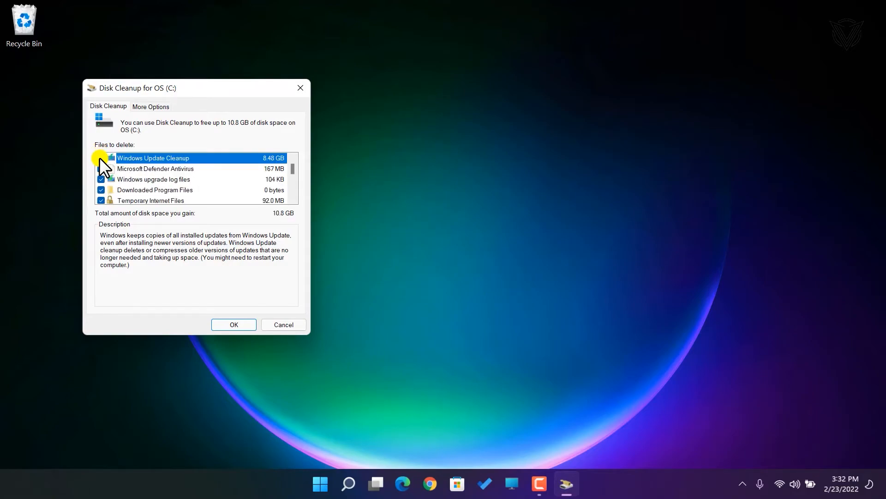
{"action": "left_click", "coordinate": [239, 328]}
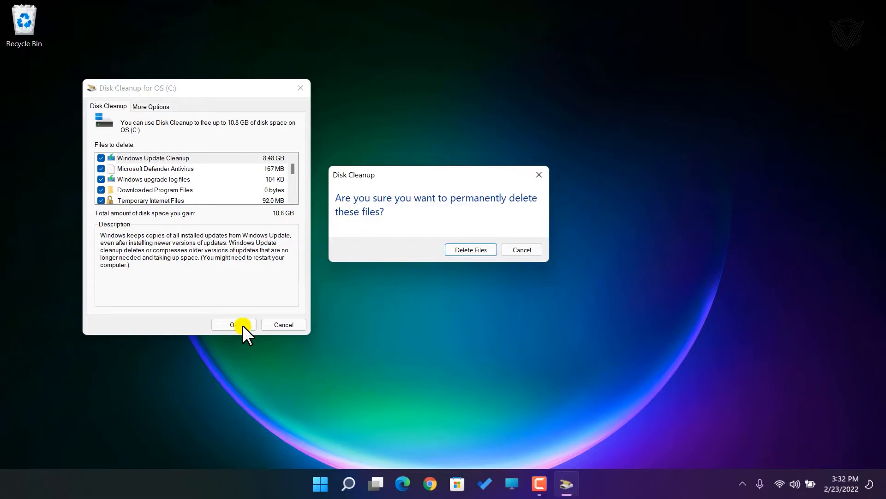
{"action": "left_click", "coordinate": [475, 249]}
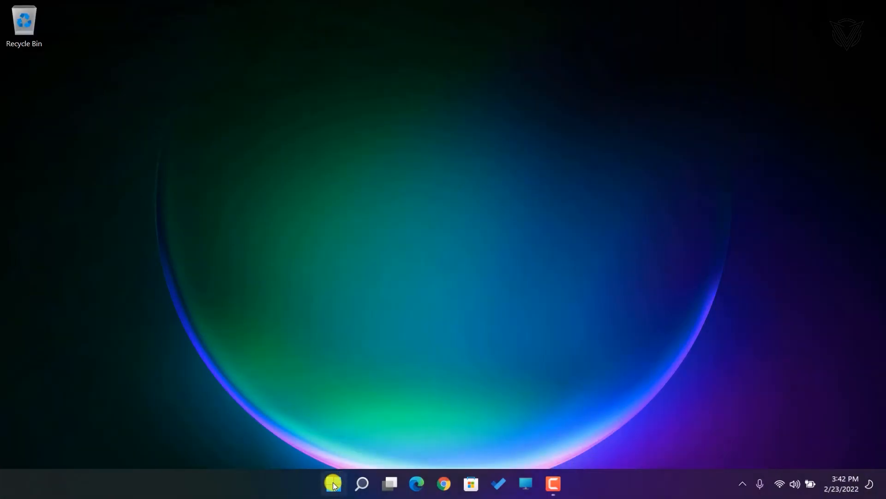
- Search for cmd and launch Command Prompt
{"action": "left_click", "coordinate": [333, 483]}
{"action": "type", "text": "c"}
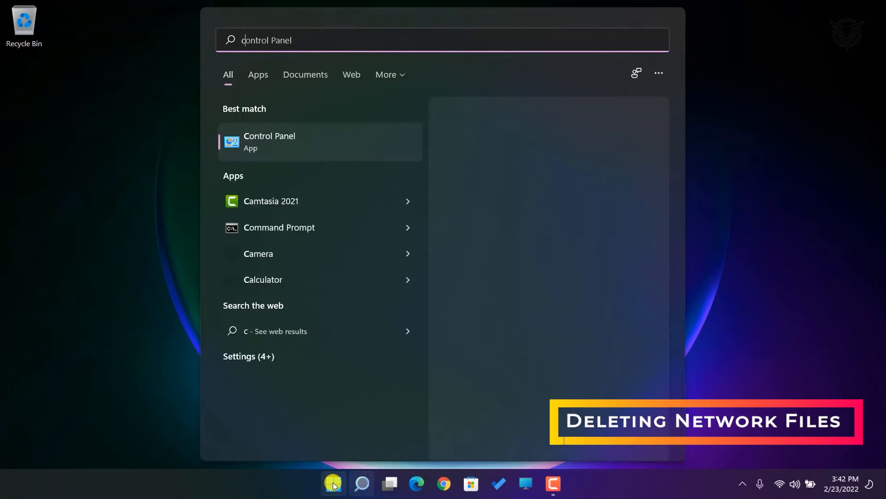
{"action": "type", "text": "md"}
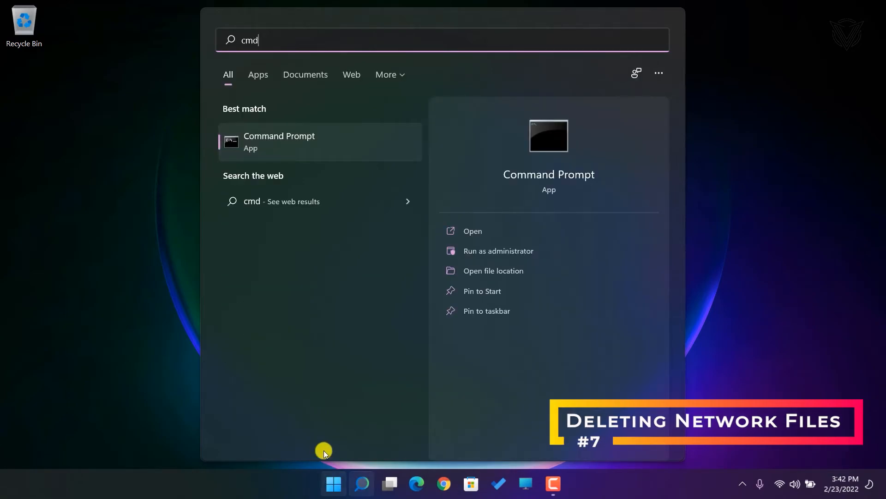
{"action": "left_click", "coordinate": [387, 153]}
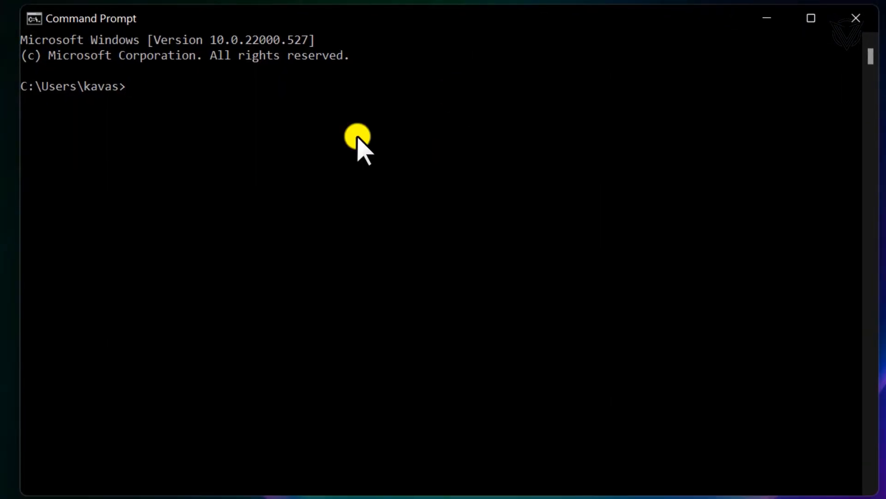
- Flush the DNS cache by running ipconfig/flushDNS
{"action": "type", "text": "ipconfig/flushD"}
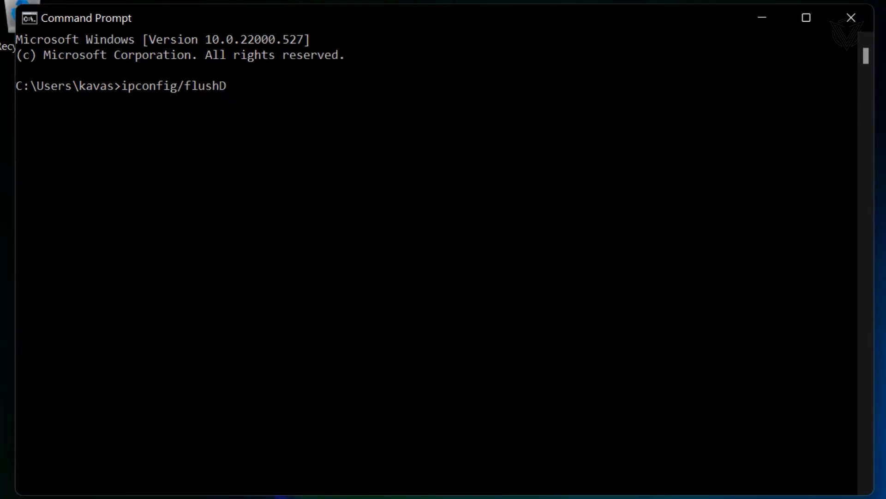
{"action": "type", "text": "NS"}
{"action": "key", "text": "Return"}
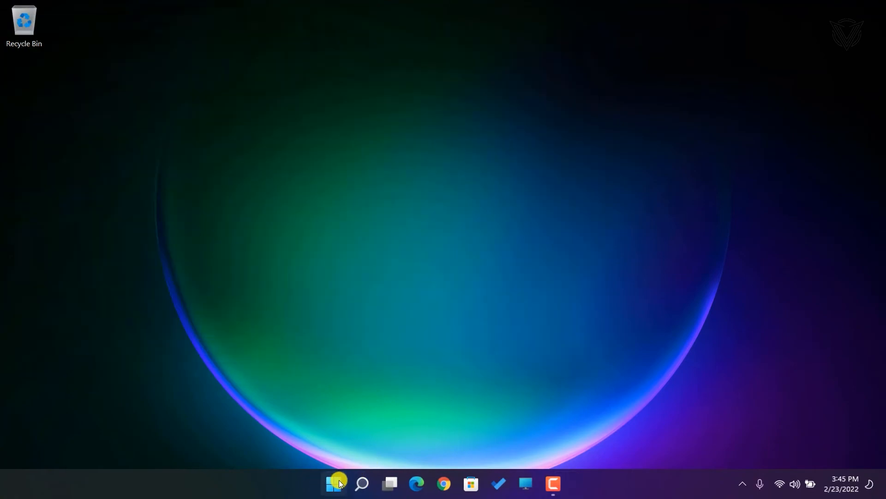
- Open the Run dialog and enter wsreset as the command for clearing the Microsoft Store cache
{"action": "right_click", "coordinate": [334, 483]}
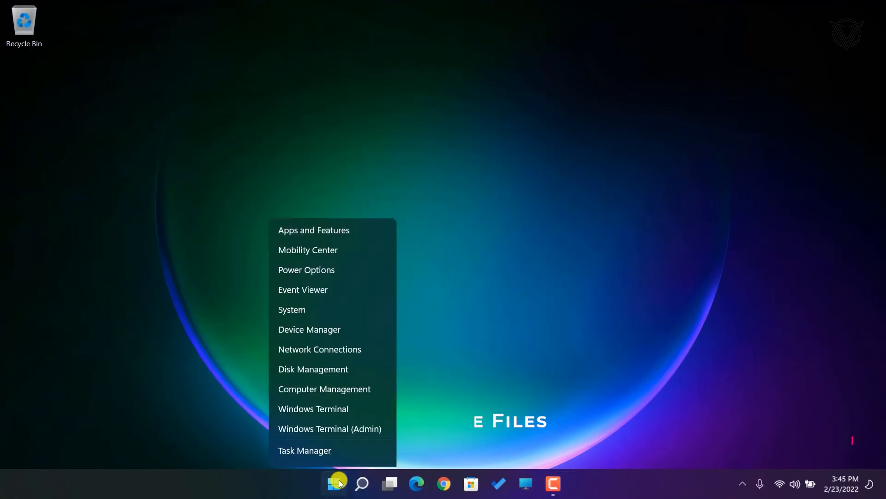
{"action": "left_click", "coordinate": [339, 414]}
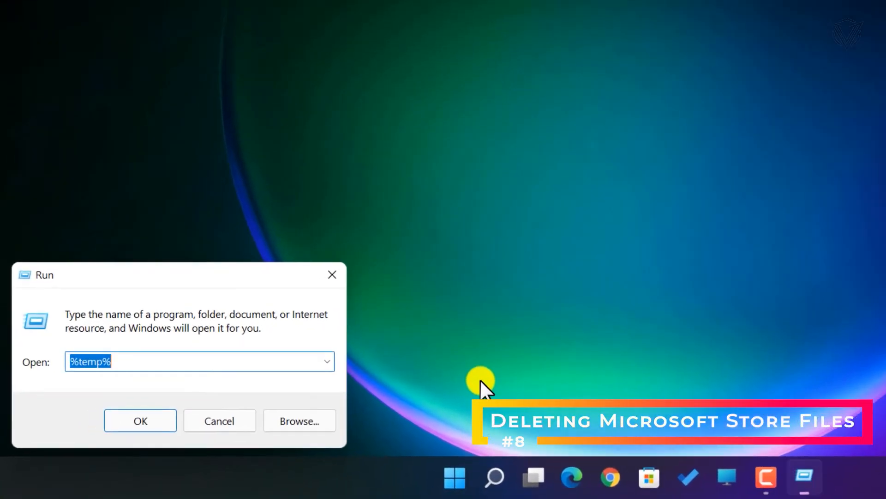
{"action": "type", "text": "wsreset"}
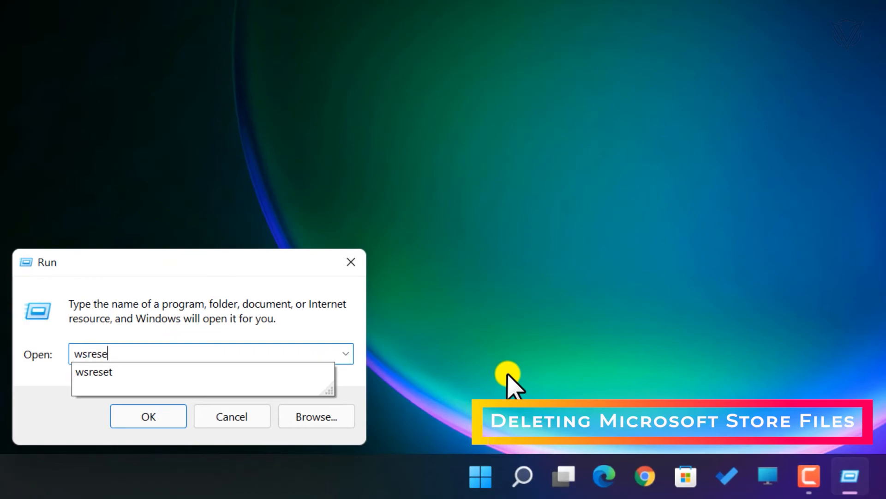